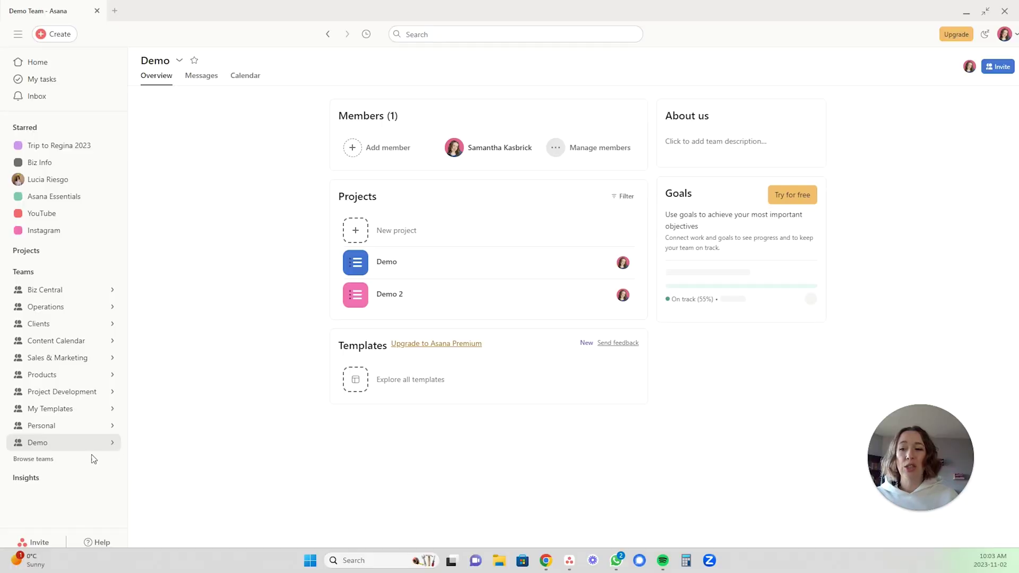
- Rename the Demo team as Clients in its team settings
{"action": "left_click", "coordinate": [180, 62]}
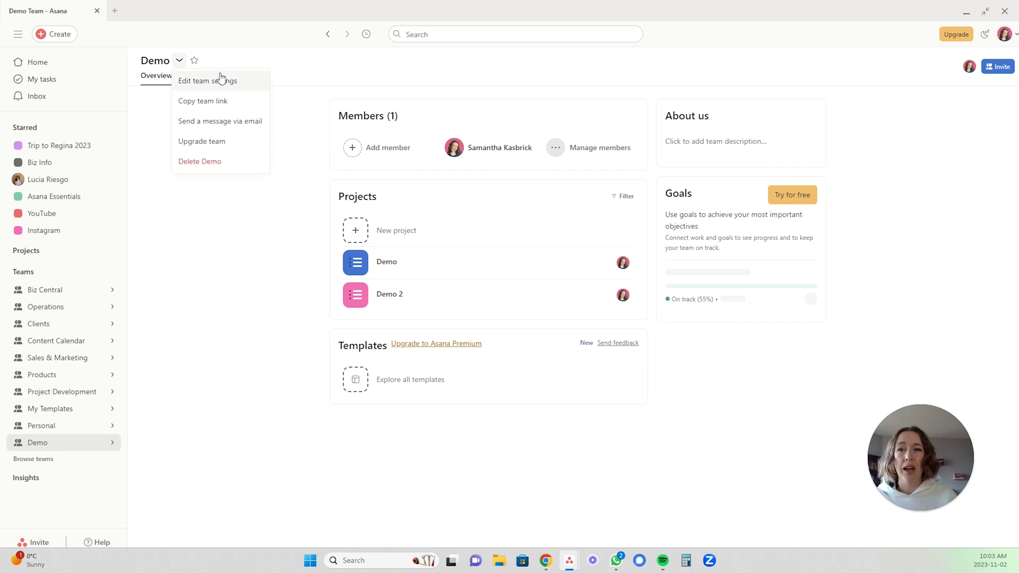
{"action": "left_click", "coordinate": [233, 84]}
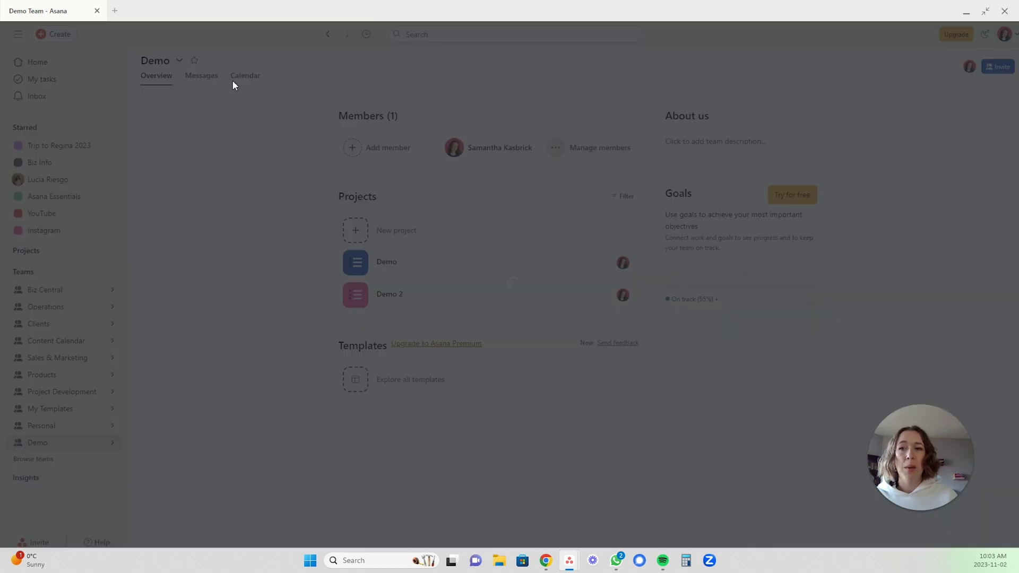
{"action": "double_click", "coordinate": [401, 201]}
{"action": "type", "text": "Clients"}
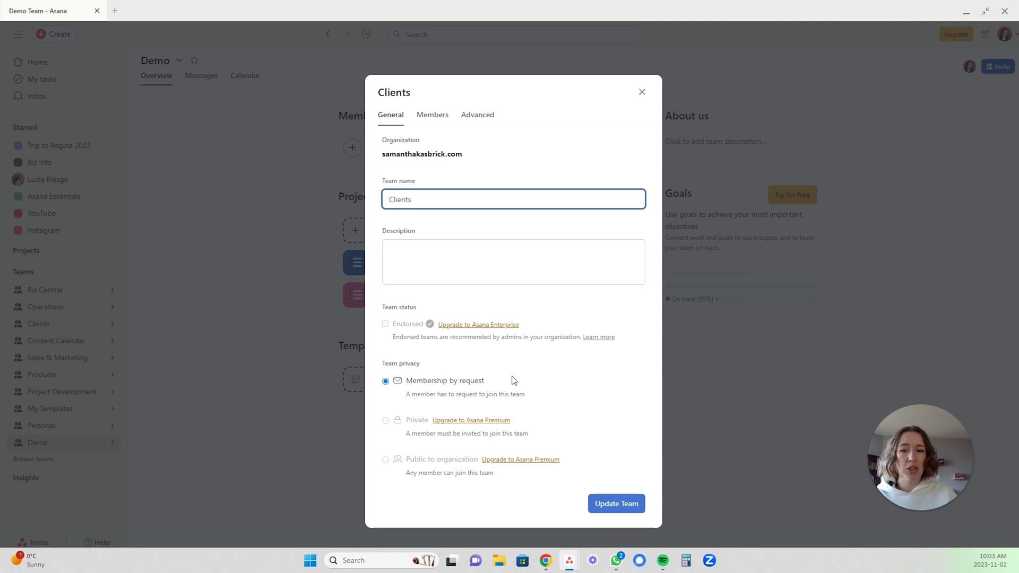
{"action": "left_click", "coordinate": [626, 506]}
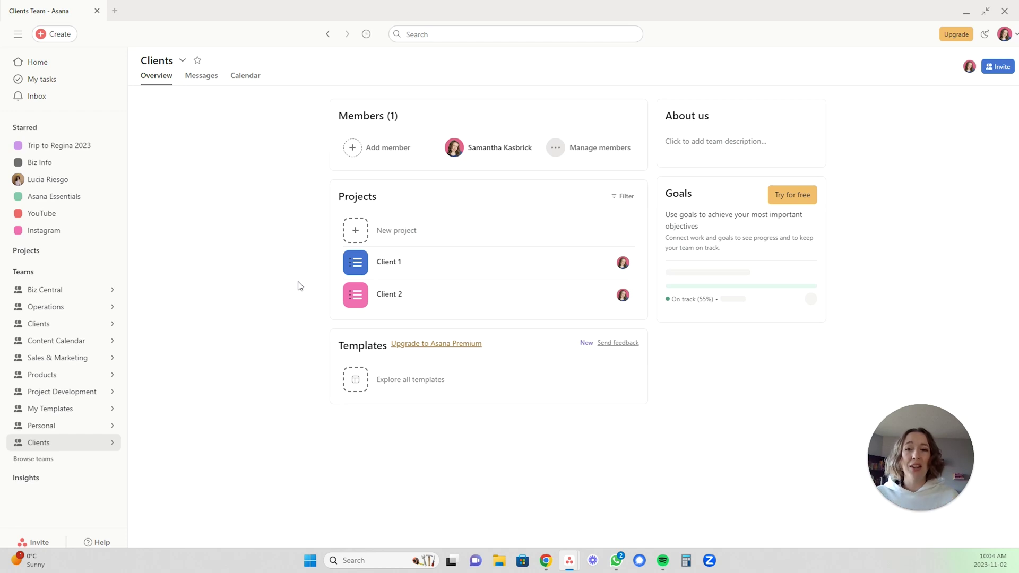
- Create a blank project named Client 3 in the Clients team with the List default view
{"action": "left_click", "coordinate": [355, 232]}
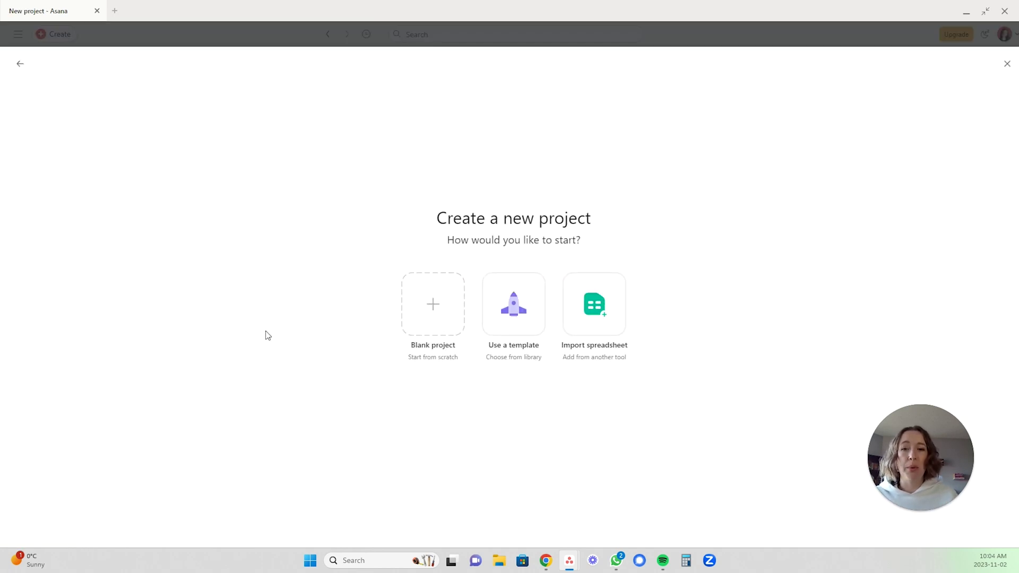
{"action": "left_click", "coordinate": [424, 317]}
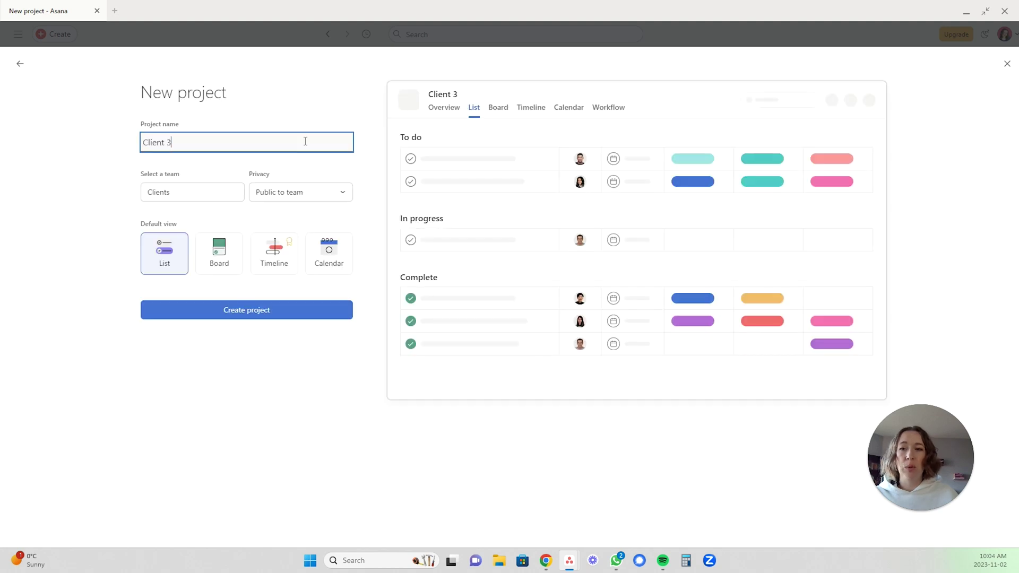
{"action": "left_click", "coordinate": [253, 316]}
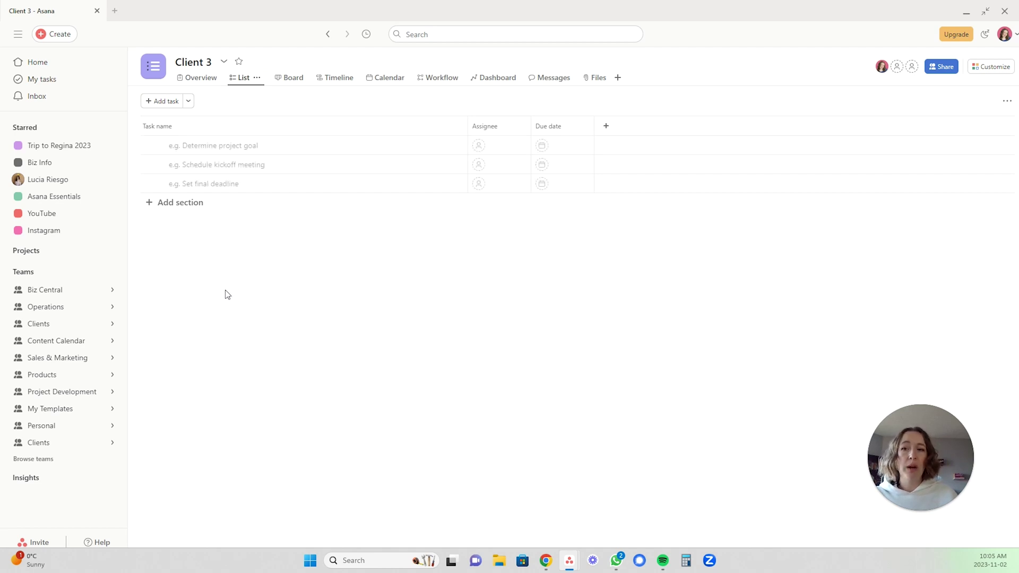
- Add sections named Info, Onboarding, Pre-work and Ongoing work to the Client 3 project
{"action": "left_click", "coordinate": [187, 207]}
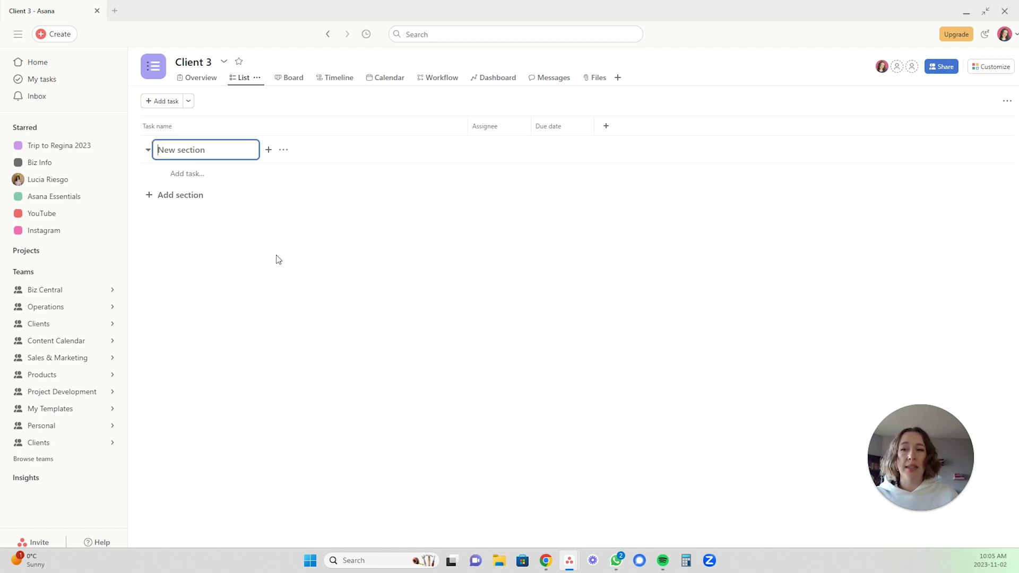
{"action": "type", "text": "Info"}
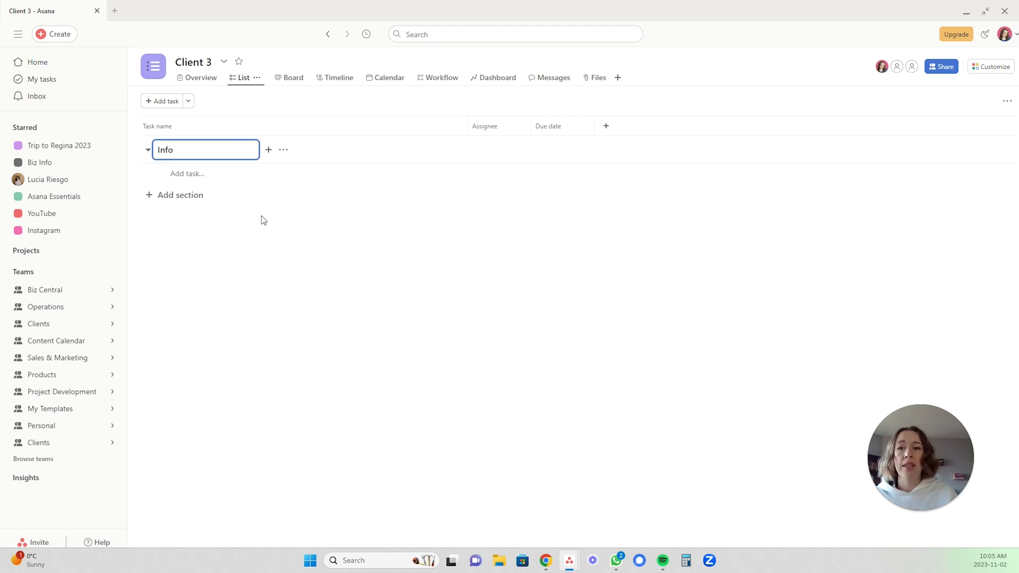
{"action": "left_click", "coordinate": [178, 201]}
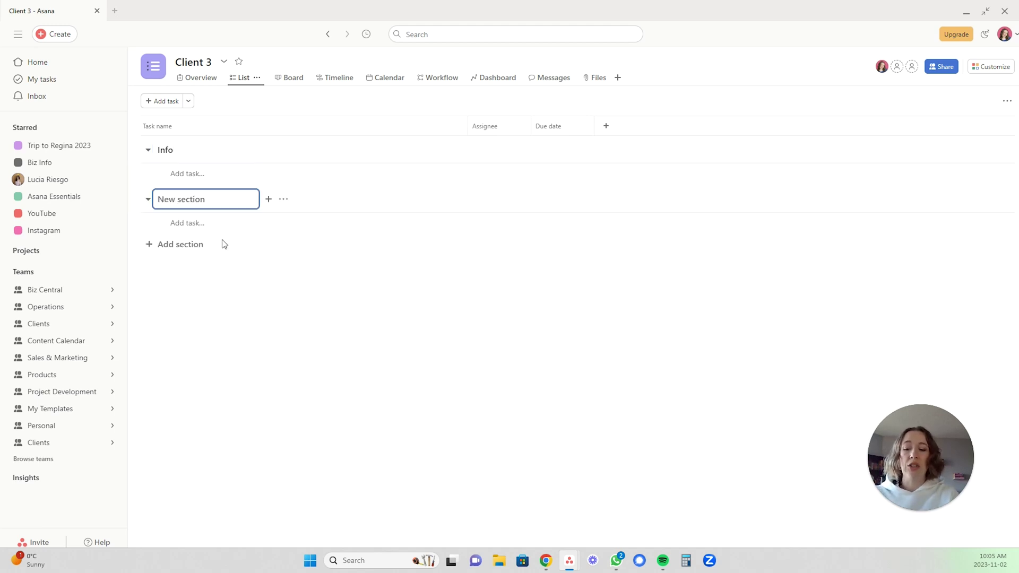
{"action": "type", "text": "Onboarding"}
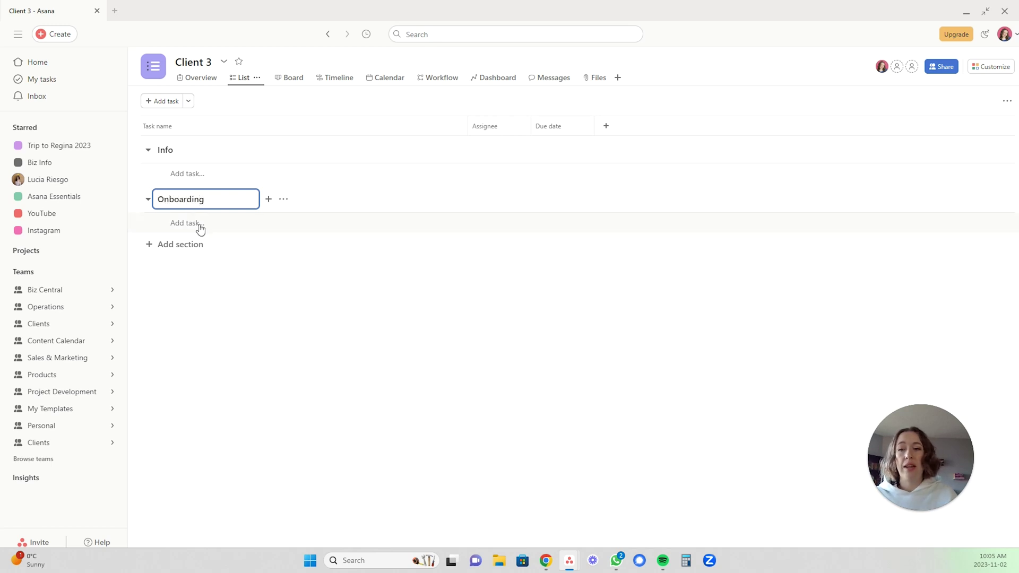
{"action": "left_click", "coordinate": [183, 249]}
{"action": "type", "text": "Pre-work"}
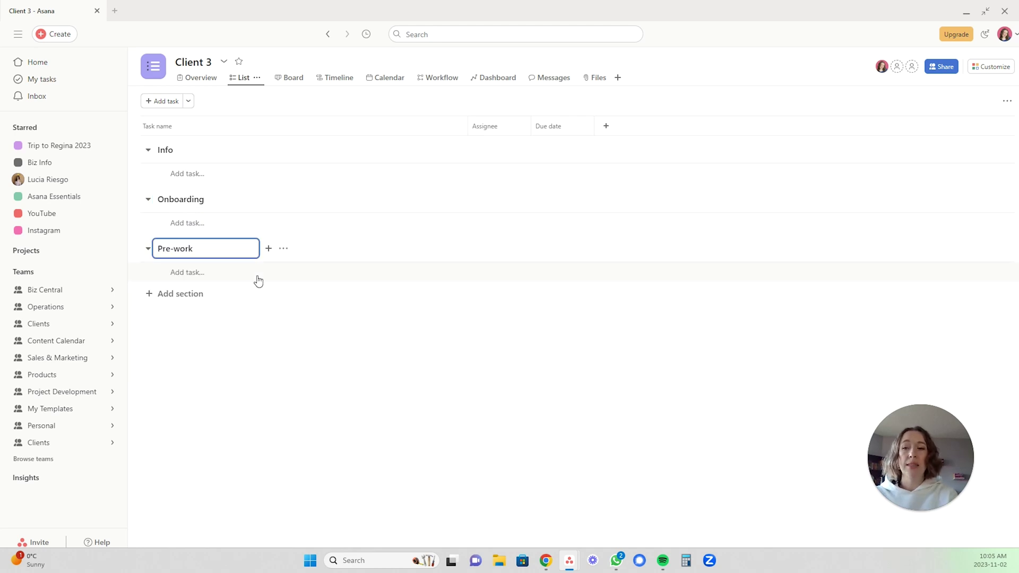
{"action": "left_click", "coordinate": [258, 280]}
{"action": "left_click", "coordinate": [269, 327]}
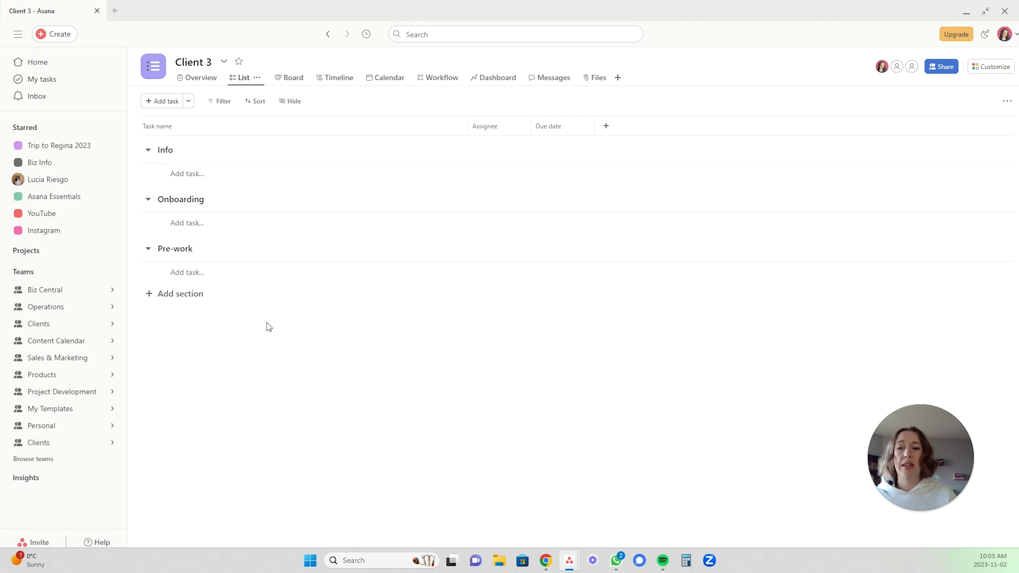
{"action": "left_click", "coordinate": [183, 293]}
{"action": "type", "text": "Ongoing work"}
{"action": "left_click", "coordinate": [259, 380]}
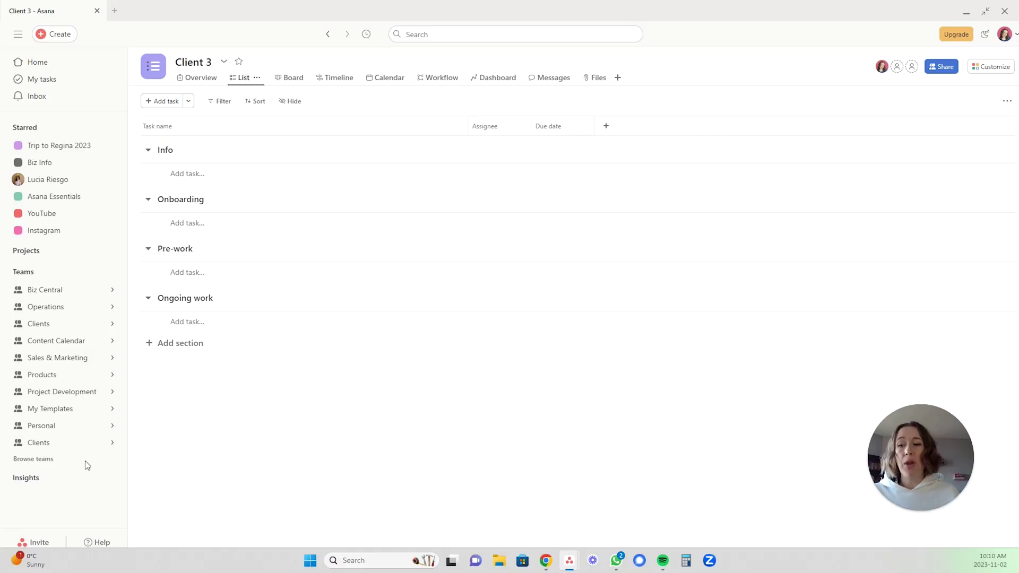
- Rename the Clients team that contains the Client 1, Client 2 and Client 3 projects as Client 1
{"action": "left_click", "coordinate": [60, 444]}
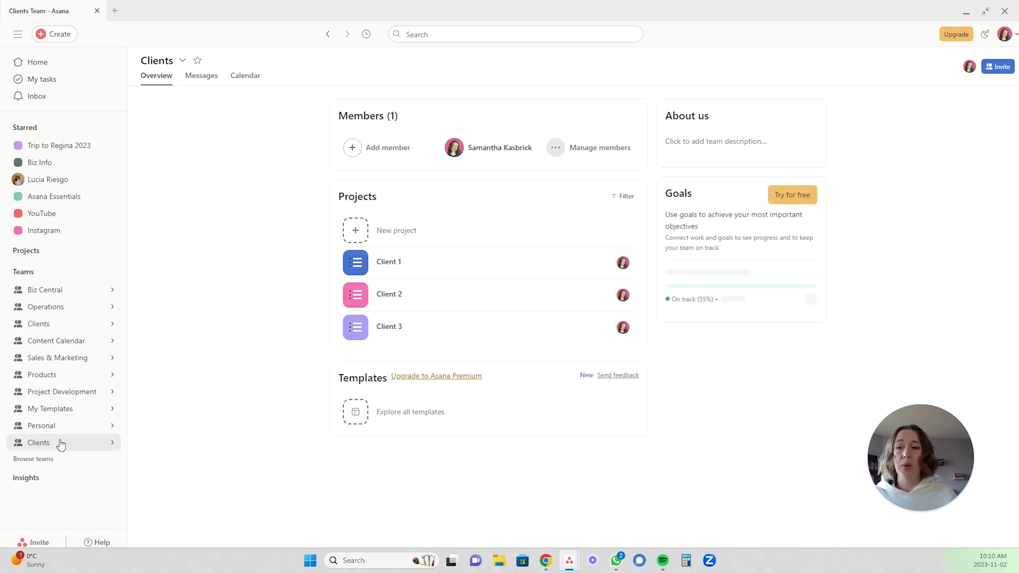
{"action": "left_click", "coordinate": [182, 61]}
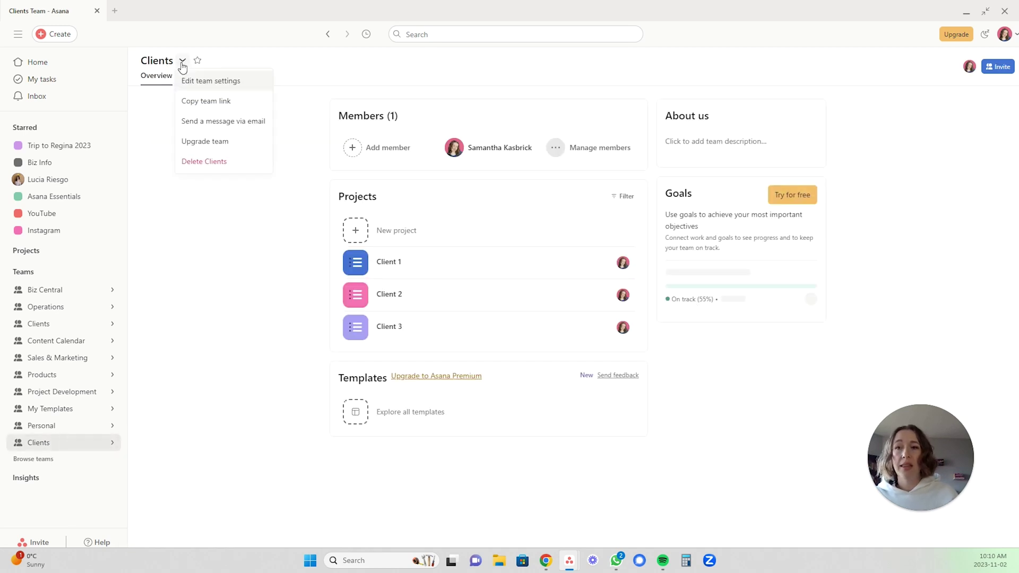
{"action": "left_click", "coordinate": [216, 83]}
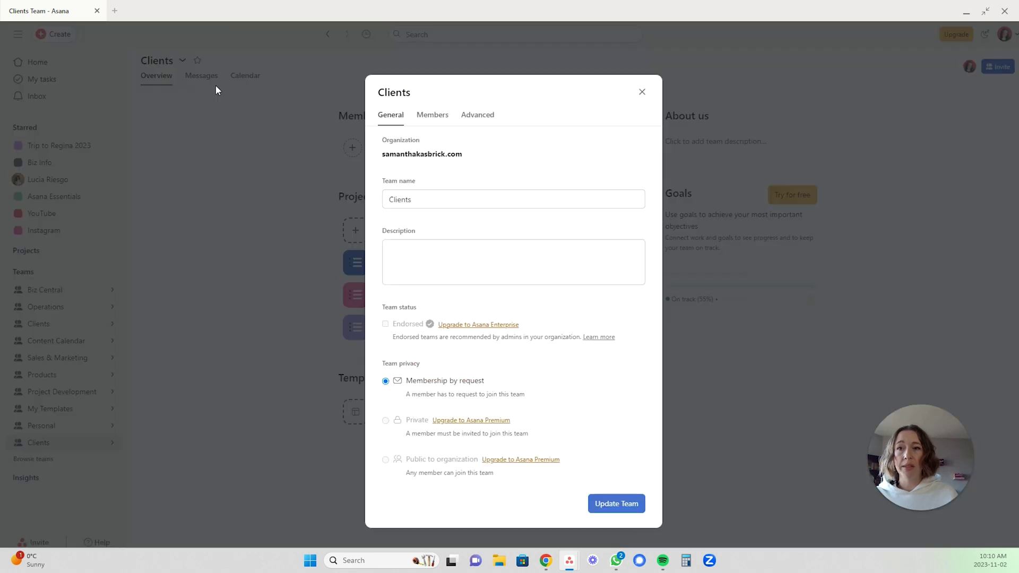
{"action": "triple_click", "coordinate": [433, 200]}
{"action": "type", "text": "Cli"}
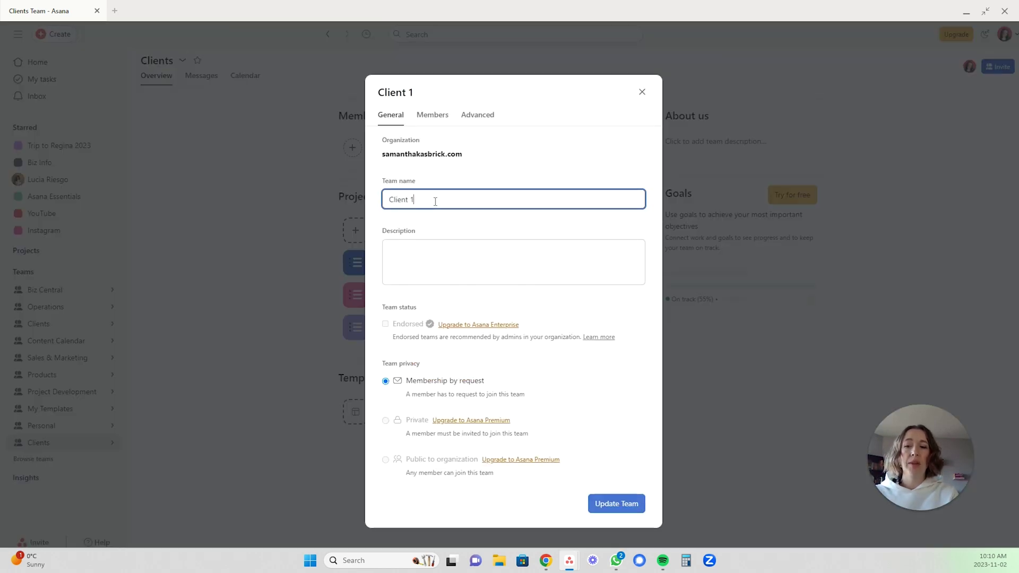
{"action": "key", "text": "Return"}
- Rename the Client 1 project as Admin in its project details
{"action": "left_click", "coordinate": [639, 263]}
{"action": "mouse_move", "coordinate": [674, 324]}
{"action": "left_click", "coordinate": [681, 342]}
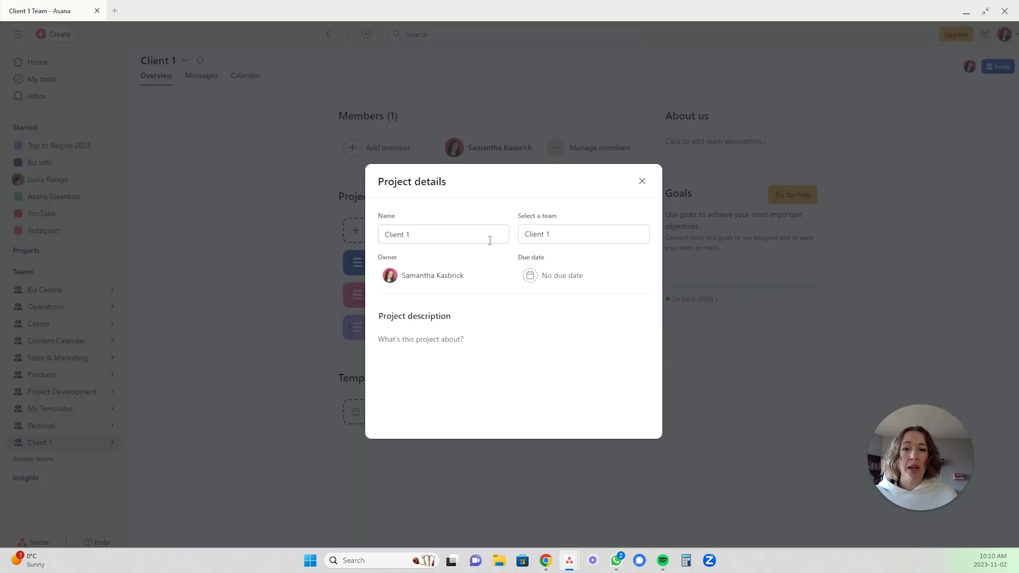
{"action": "double_click", "coordinate": [431, 235]}
{"action": "type", "text": "Projec"}
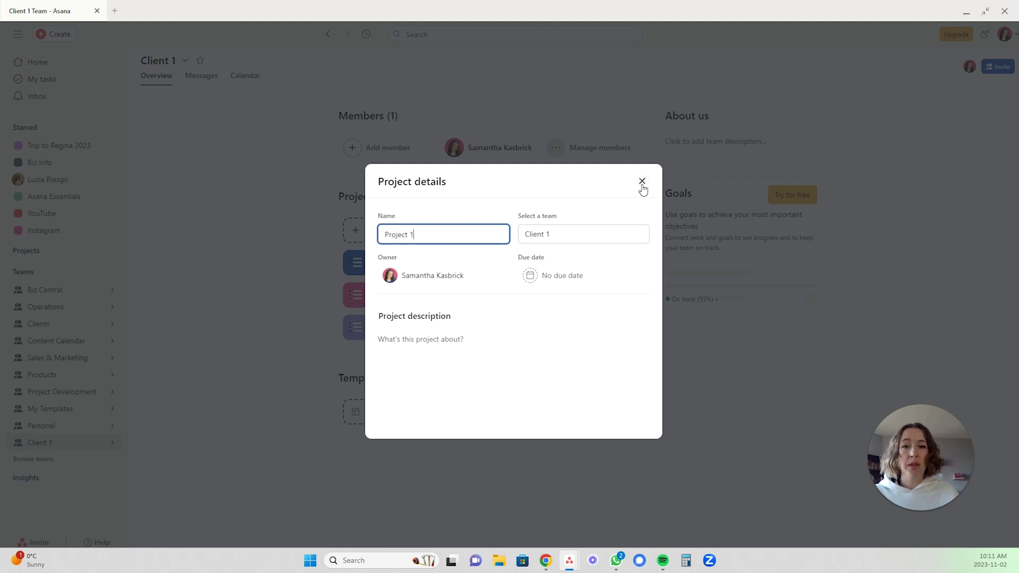
{"action": "triple_click", "coordinate": [456, 237]}
{"action": "type", "text": "Admin"}
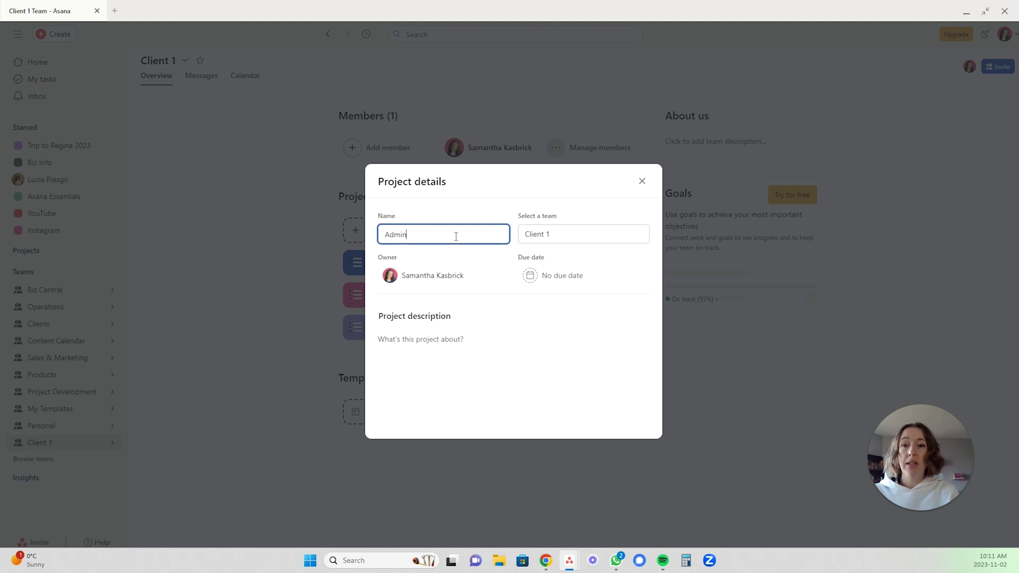
{"action": "left_click", "coordinate": [642, 181]}
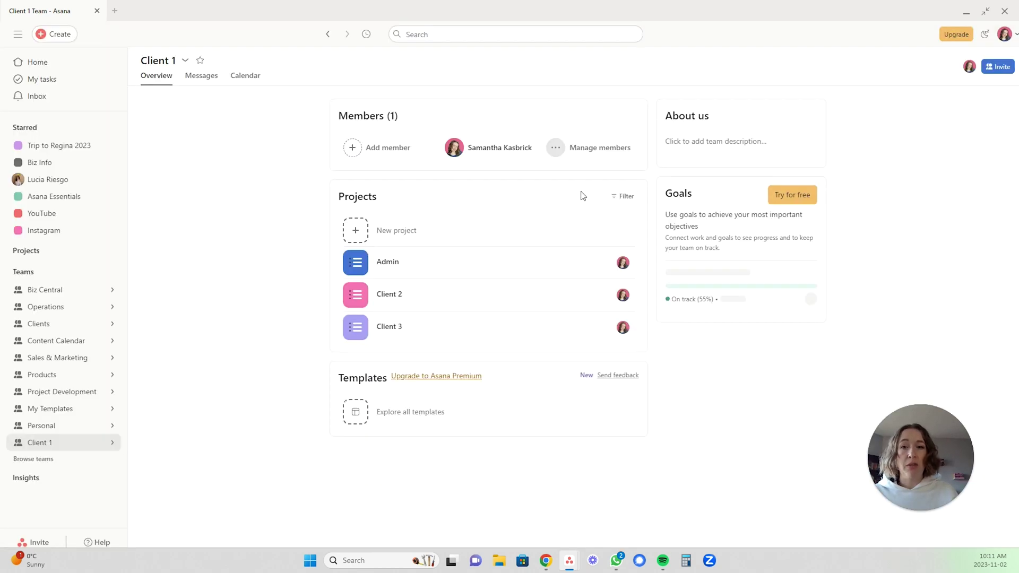
- Rename the Client 2 project as Project 1 and the Client 3 project as Project 2
{"action": "left_click", "coordinate": [639, 295]}
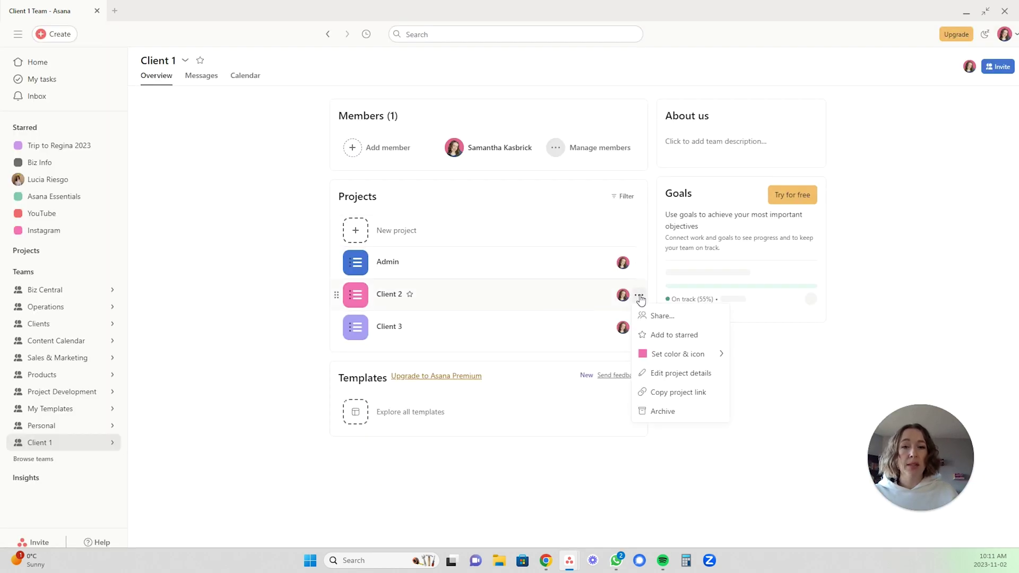
{"action": "left_click", "coordinate": [685, 374]}
{"action": "left_click", "coordinate": [454, 241]}
{"action": "key", "text": "ctrl+a"}
{"action": "type", "text": "Project"}
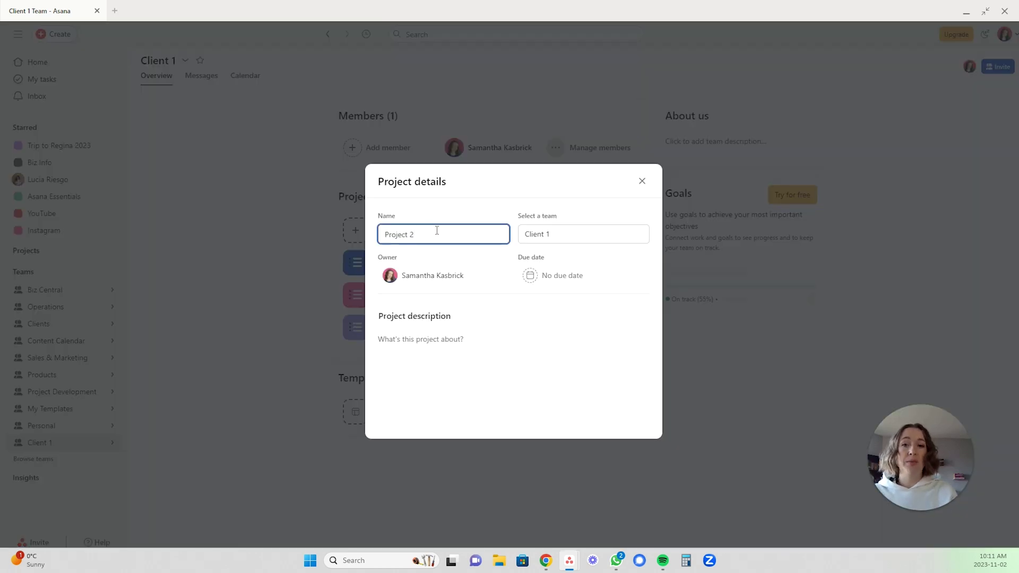
{"action": "left_click", "coordinate": [639, 186]}
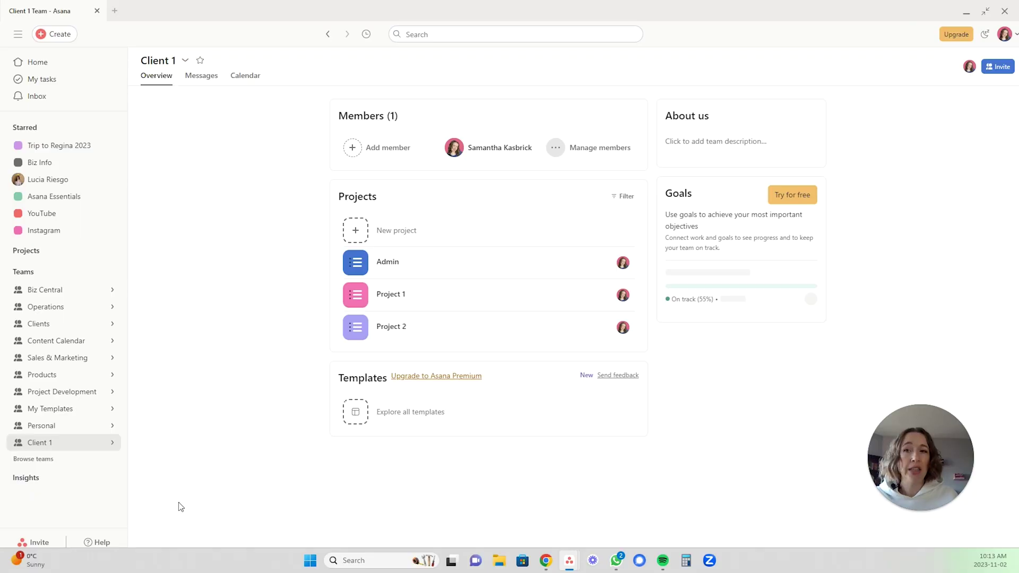
- Open the team settings of the Client 1 team
{"action": "left_click", "coordinate": [184, 60]}
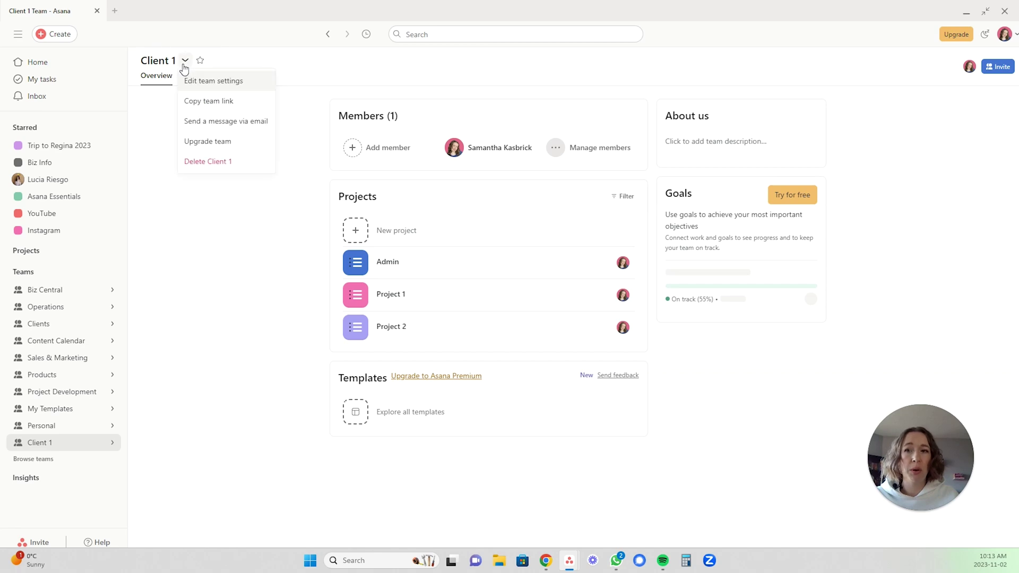
{"action": "left_click", "coordinate": [206, 85]}
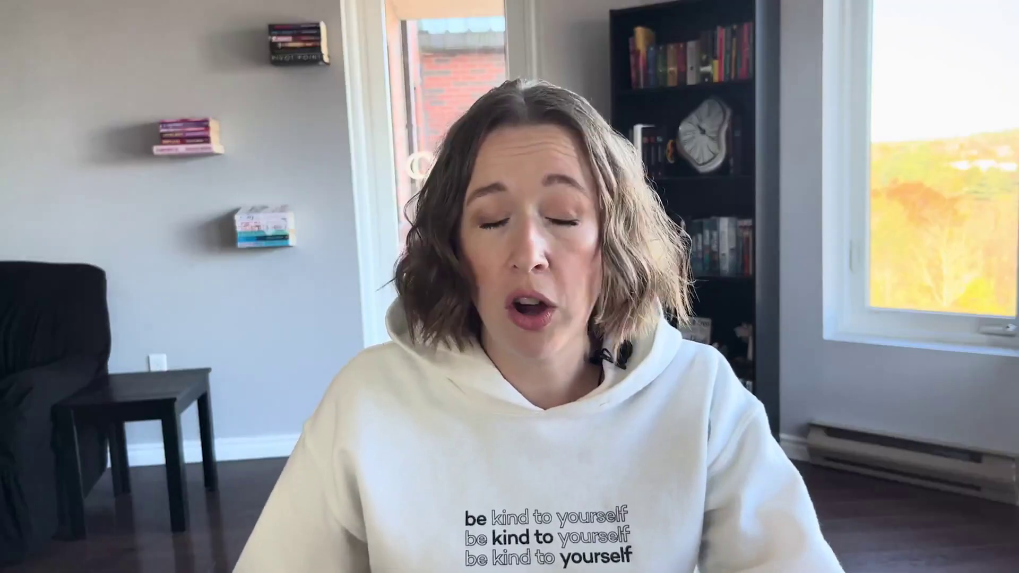
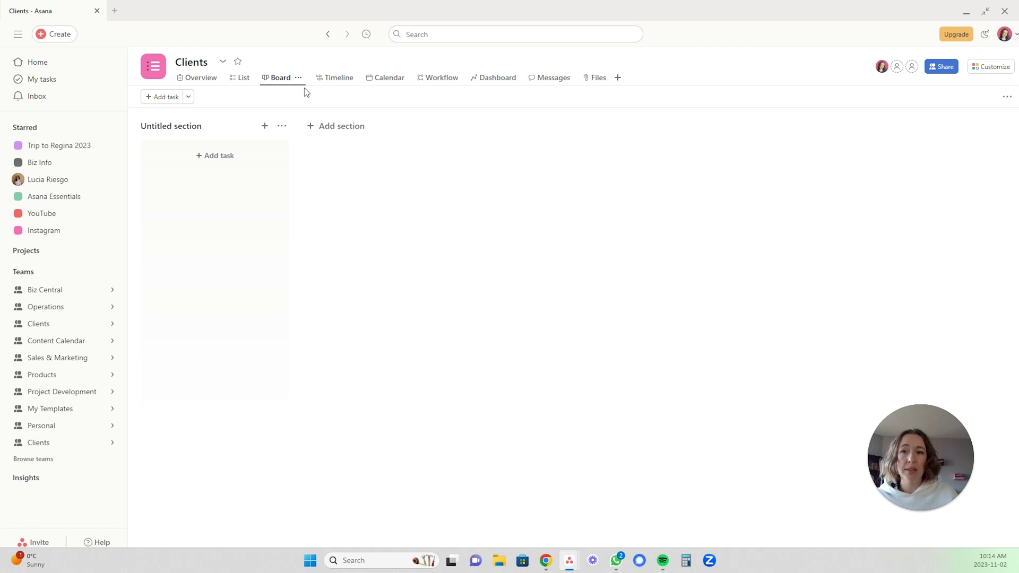
- Rename the untitled section on the Clients project board as Onboarding
{"action": "left_click", "coordinate": [180, 126]}
{"action": "type", "text": "On"}
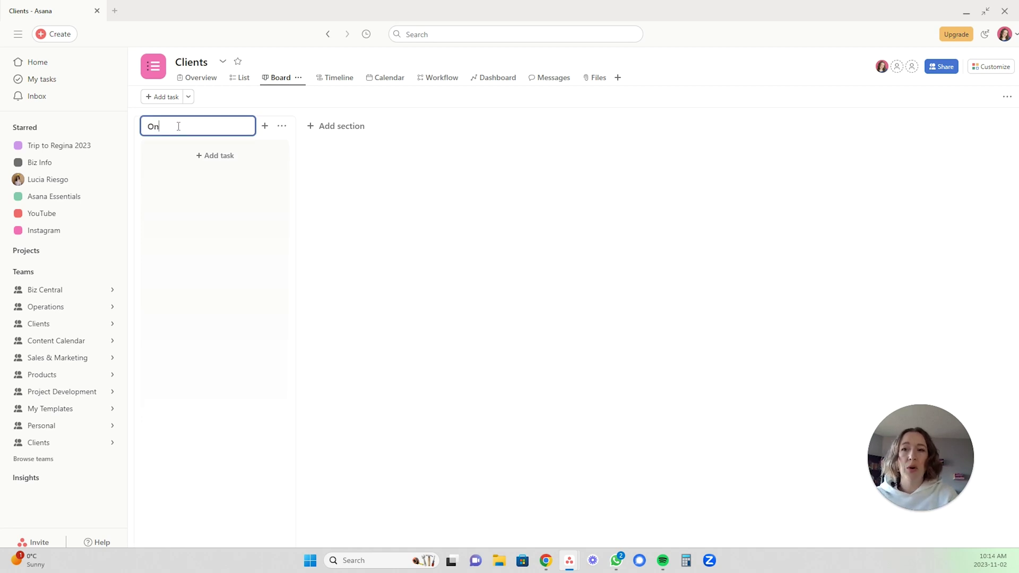
{"action": "type", "text": "boarding"}
- Add board sections named Work in Progress, Work submitted (waiting for feedback), Offboarding and Complete after the Onboarding section
{"action": "left_click", "coordinate": [346, 126]}
{"action": "type", "text": "Work"}
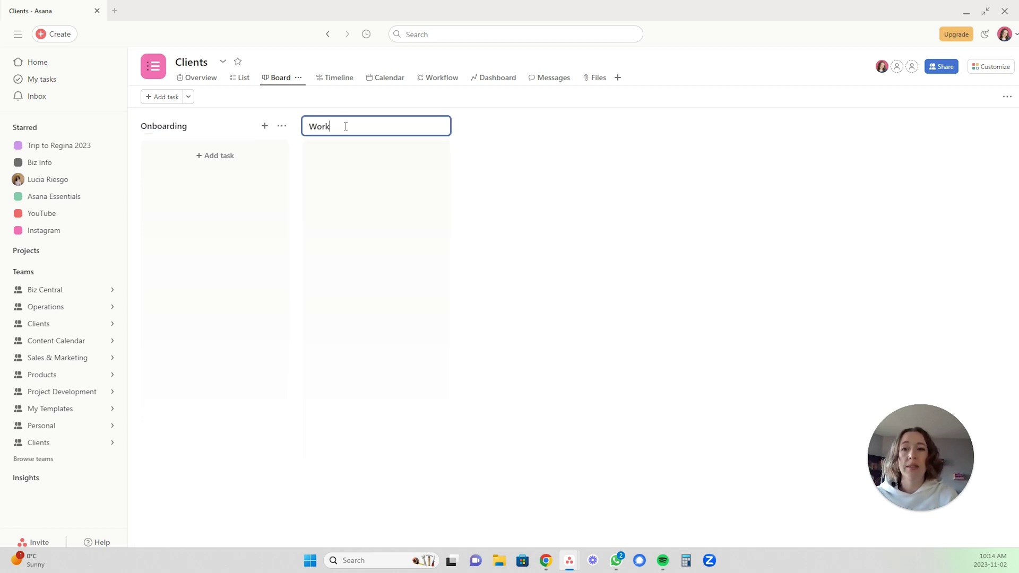
{"action": "type", "text": " in Progress"}
{"action": "key", "text": "Return"}
{"action": "type", "text": "Work submitted ("}
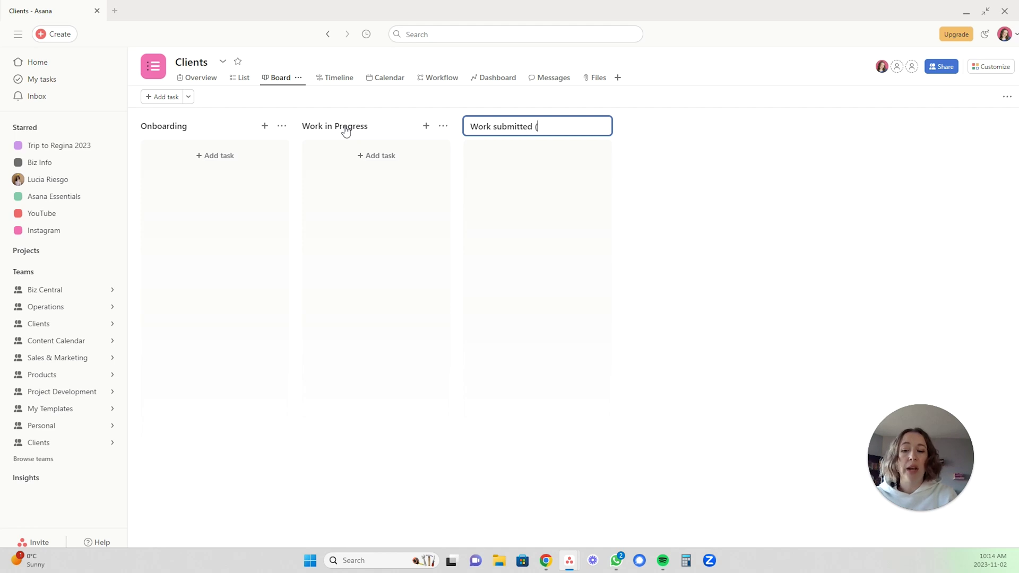
{"action": "type", "text": "waiting for feedback)"}
{"action": "key", "text": "Return"}
{"action": "type", "text": "Of"}
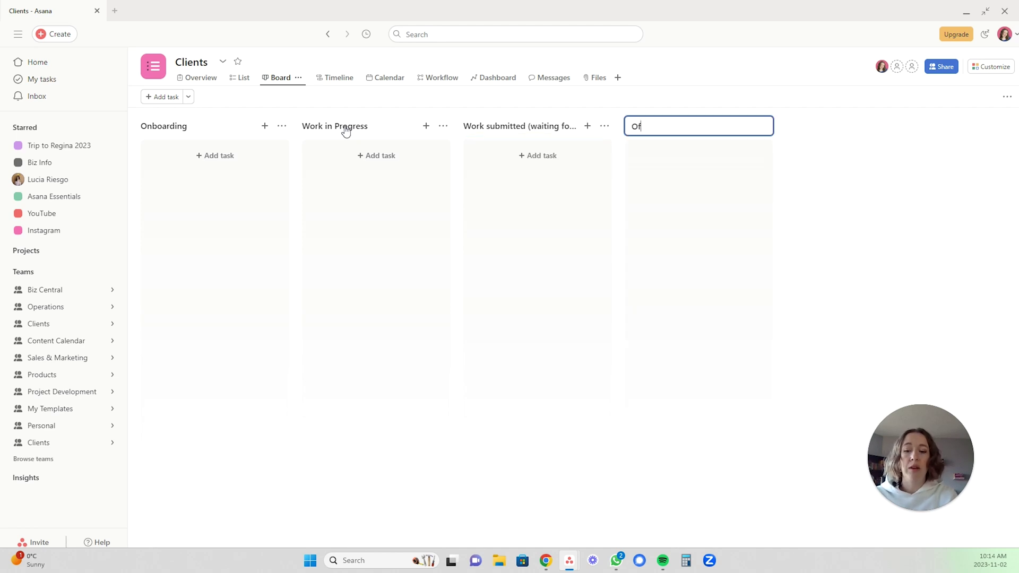
{"action": "type", "text": "fboarding"}
{"action": "key", "text": "Return"}
{"action": "type", "text": "Complete"}
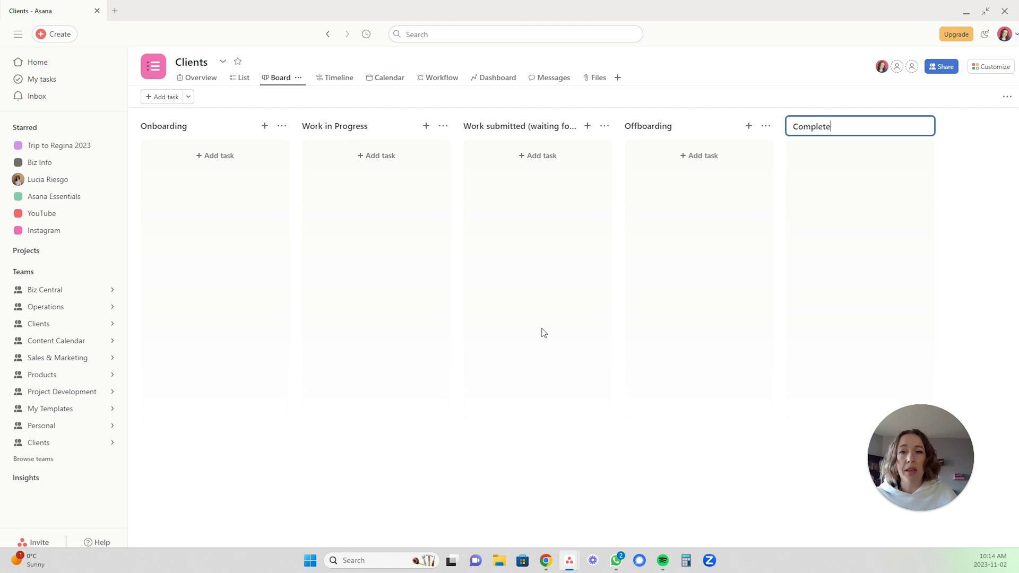
{"action": "left_click", "coordinate": [573, 334]}
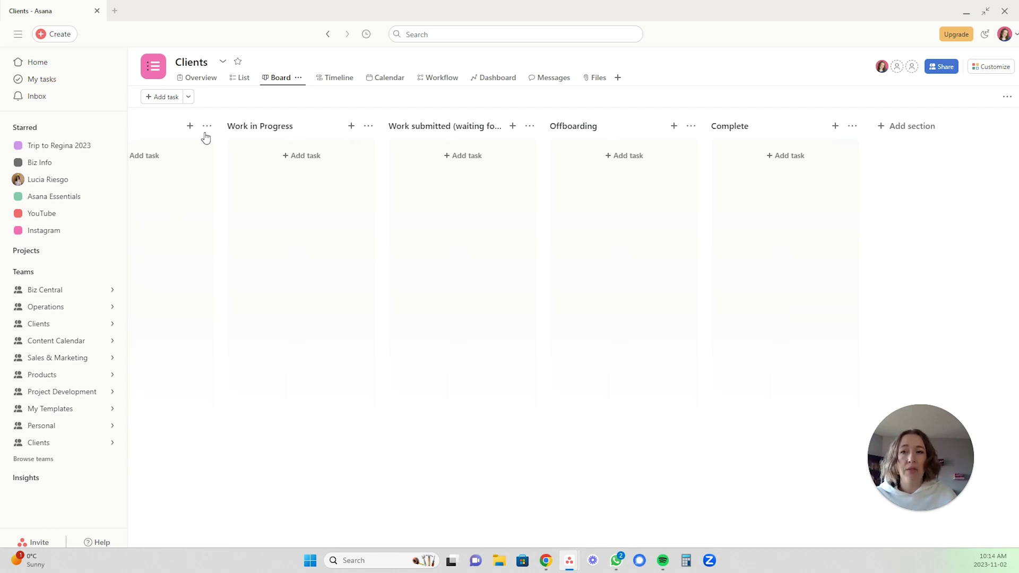
- Add two tasks named Client 1 and Client 2 to the Onboarding section
{"action": "left_click", "coordinate": [148, 155]}
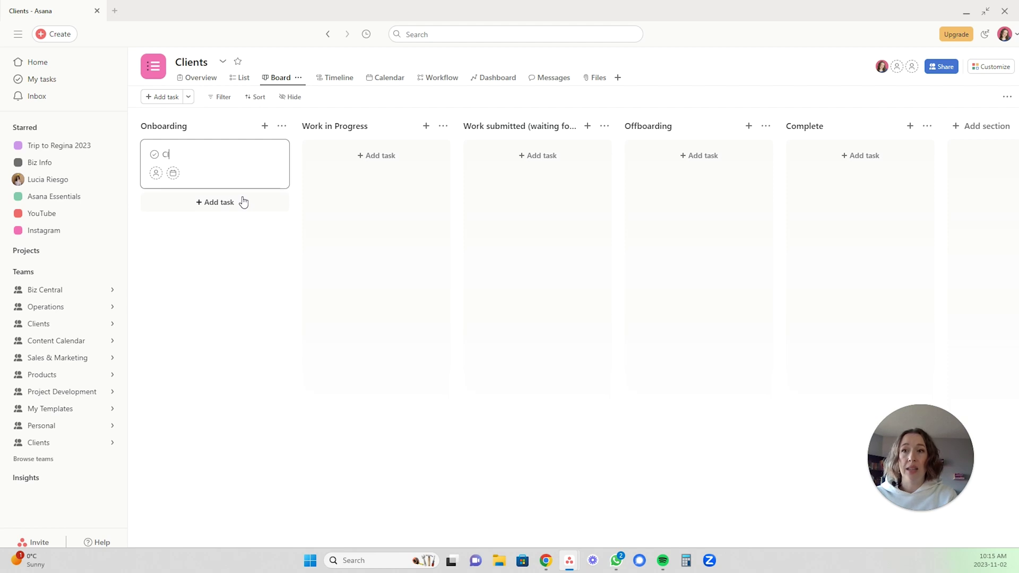
{"action": "type", "text": "Client "}
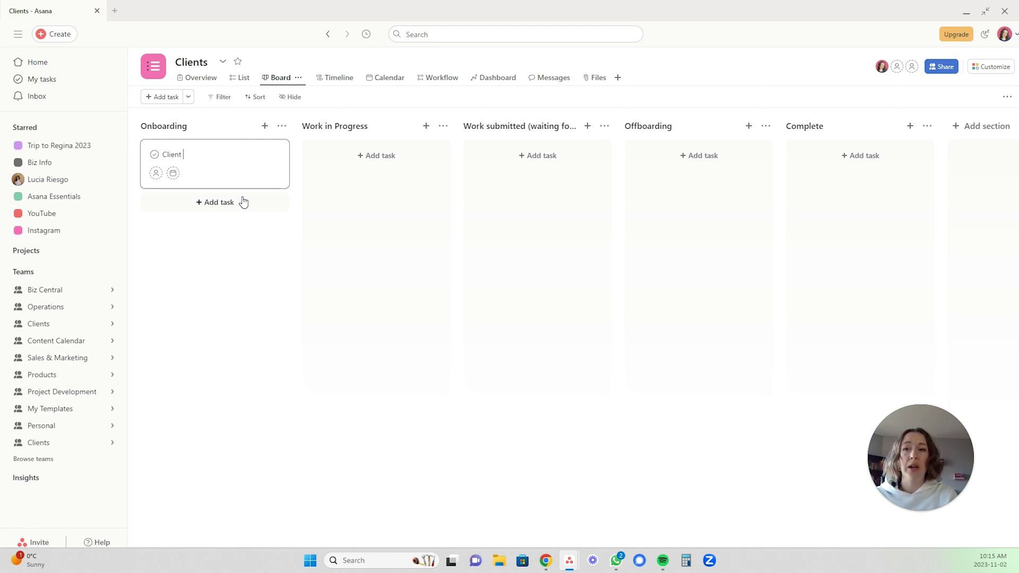
{"action": "type", "text": "1"}
{"action": "key", "text": "Return"}
{"action": "type", "text": "Client 2"}
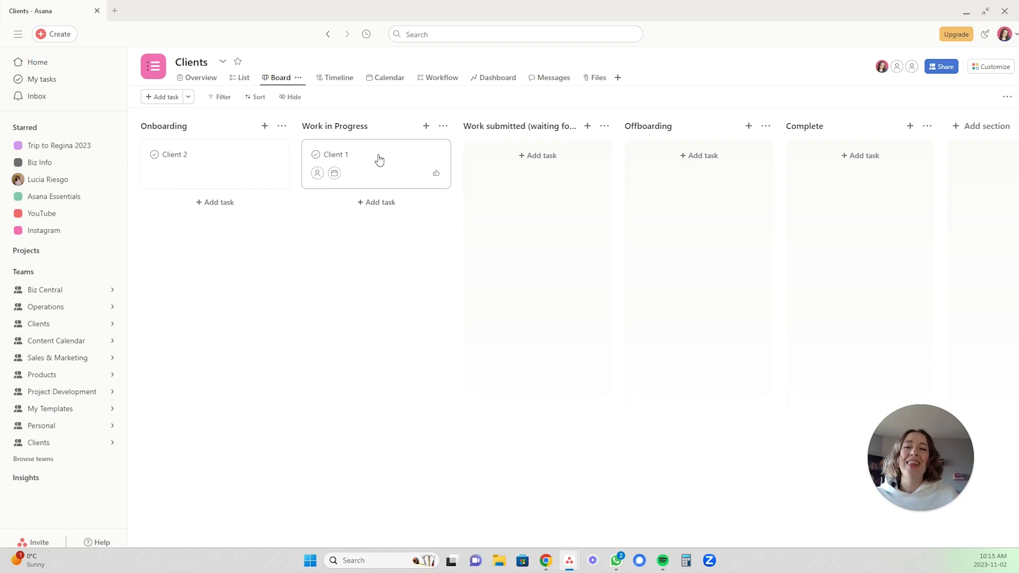
- Move the Client 1 task from the Work in Progress section to the Complete section
{"action": "left_click_drag", "start_coordinate": [361, 160], "coordinate": [851, 183]}
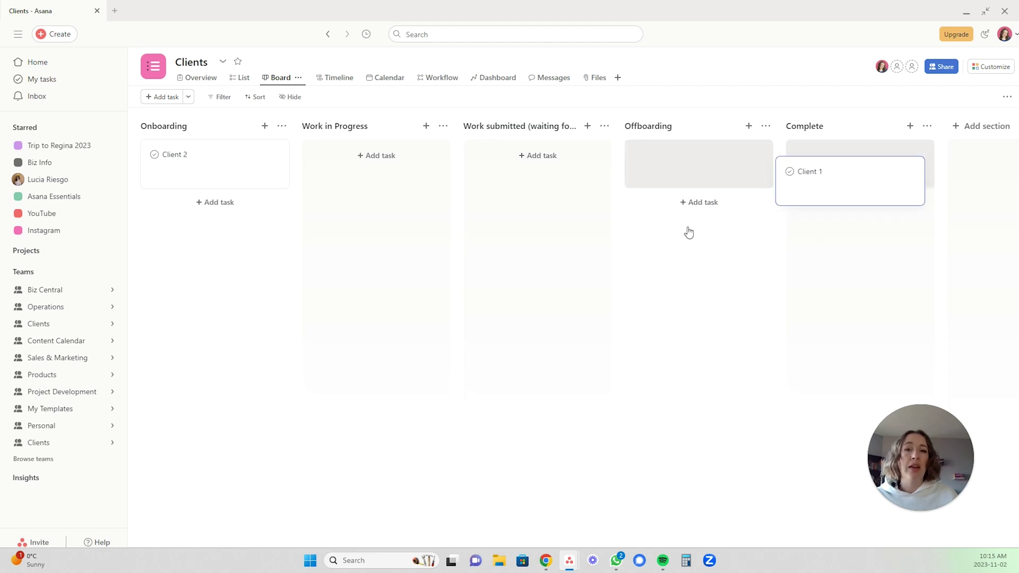